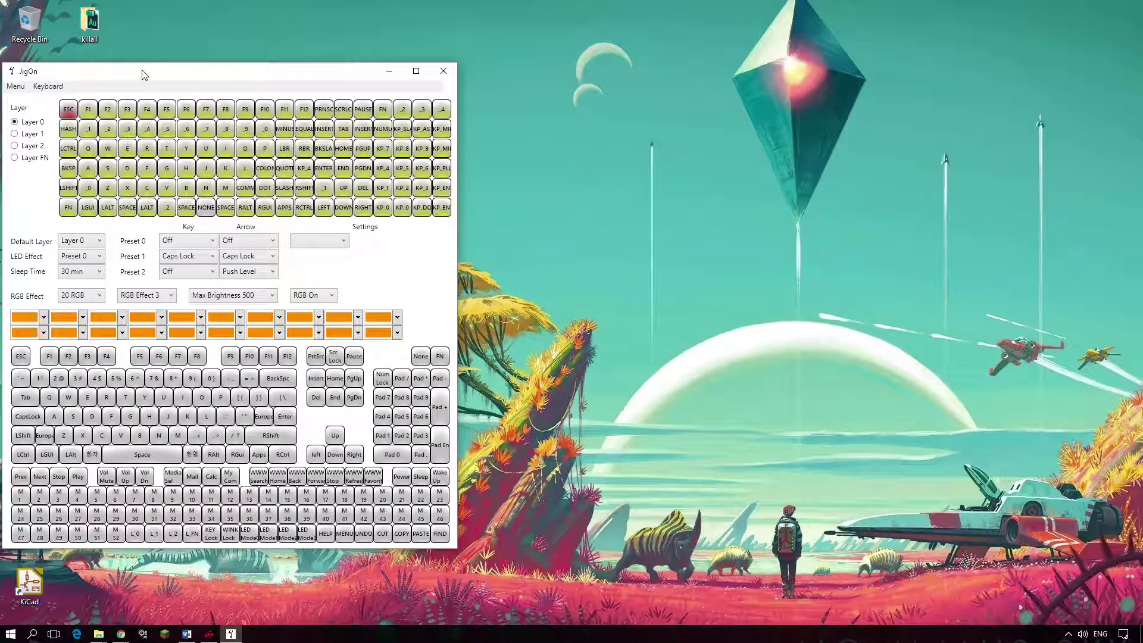
Connect the software to the keyboard and close the confirmation message.
left_click(48, 87)
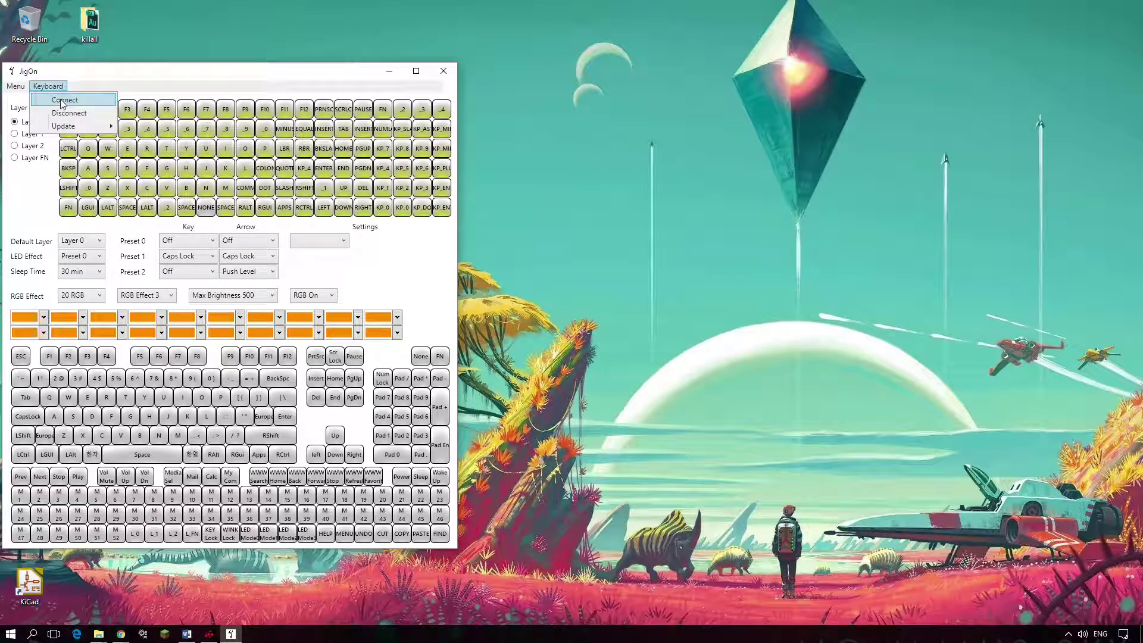
left_click(63, 101)
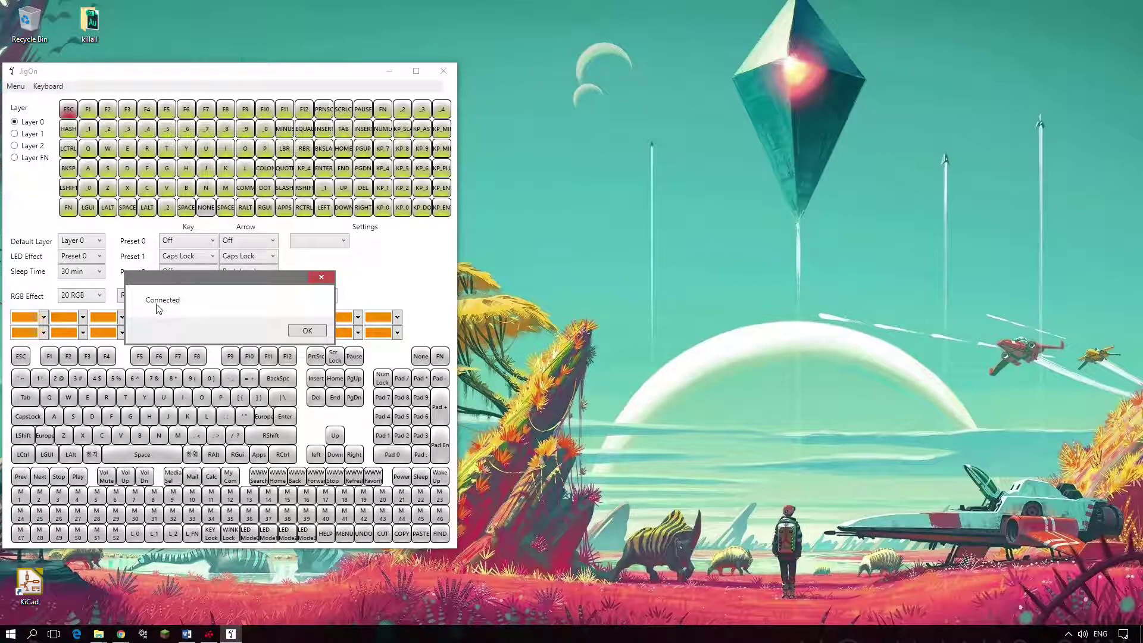
left_click(311, 329)
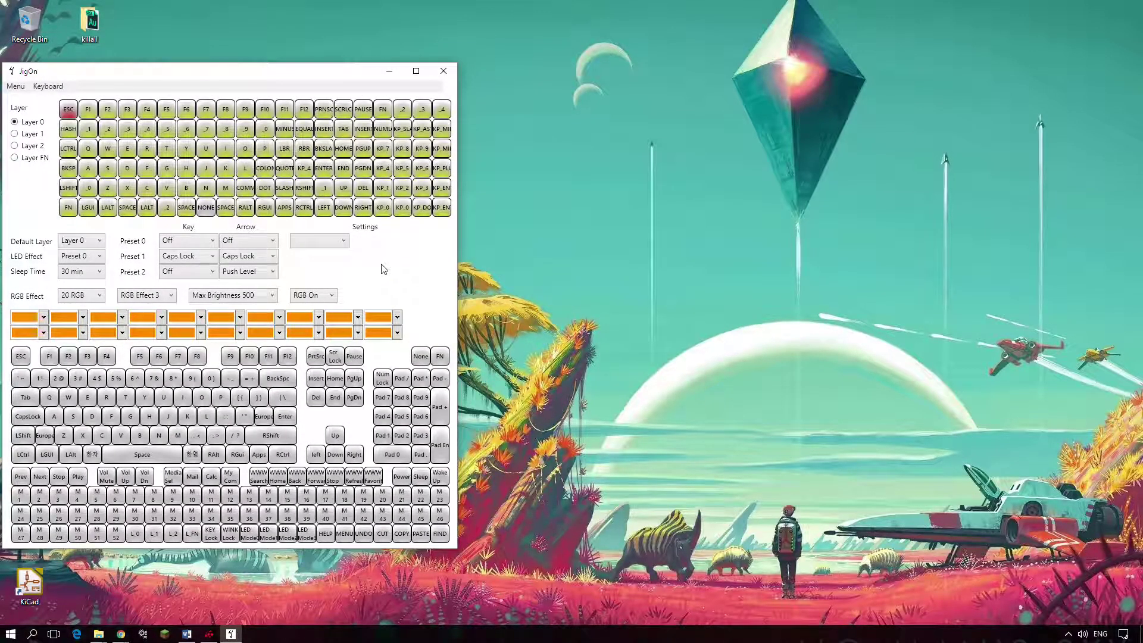
Locate the Q and F keys in the Layer 0 key map.
key("q")
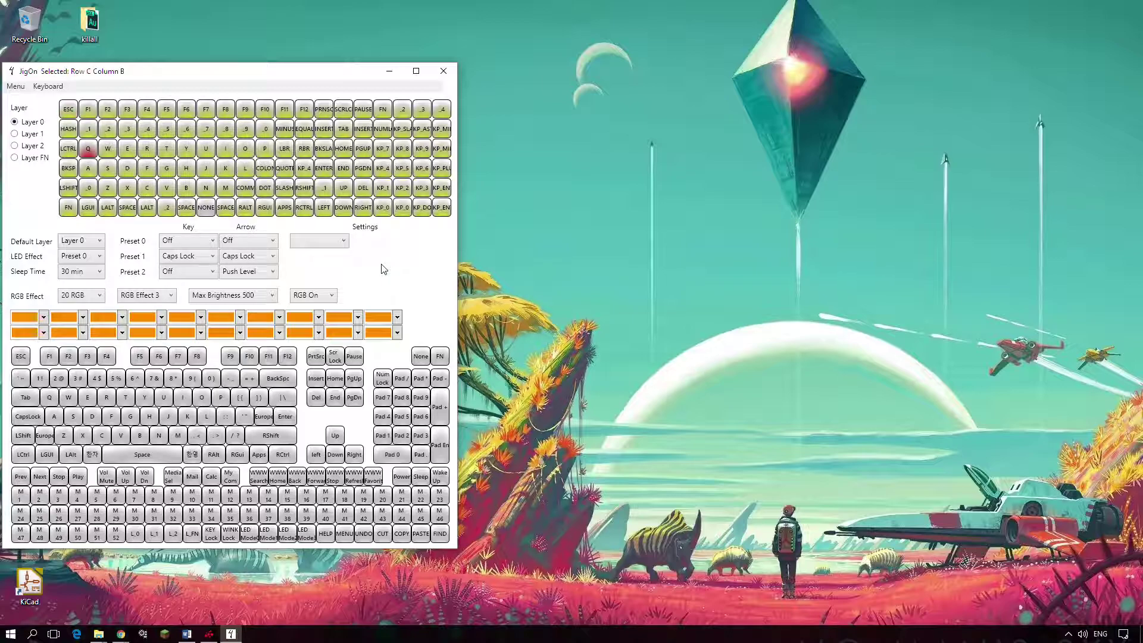
key("f")
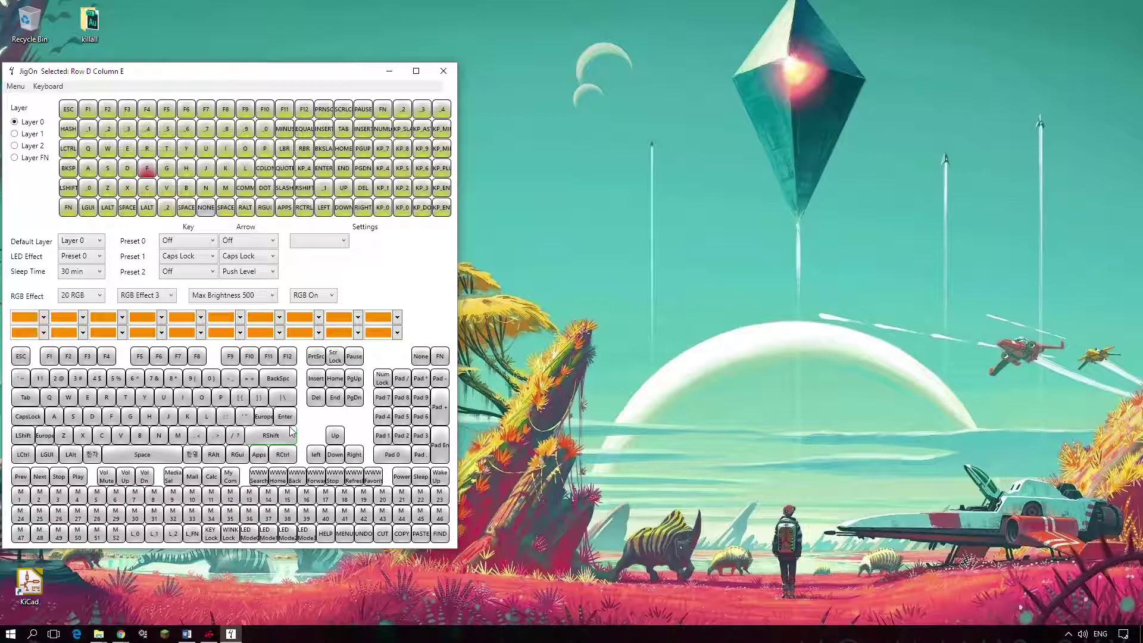
Assign Caps Lock to the Layer 0 key in row D, column A, and set it back to Backspace.
key("BackSpace")
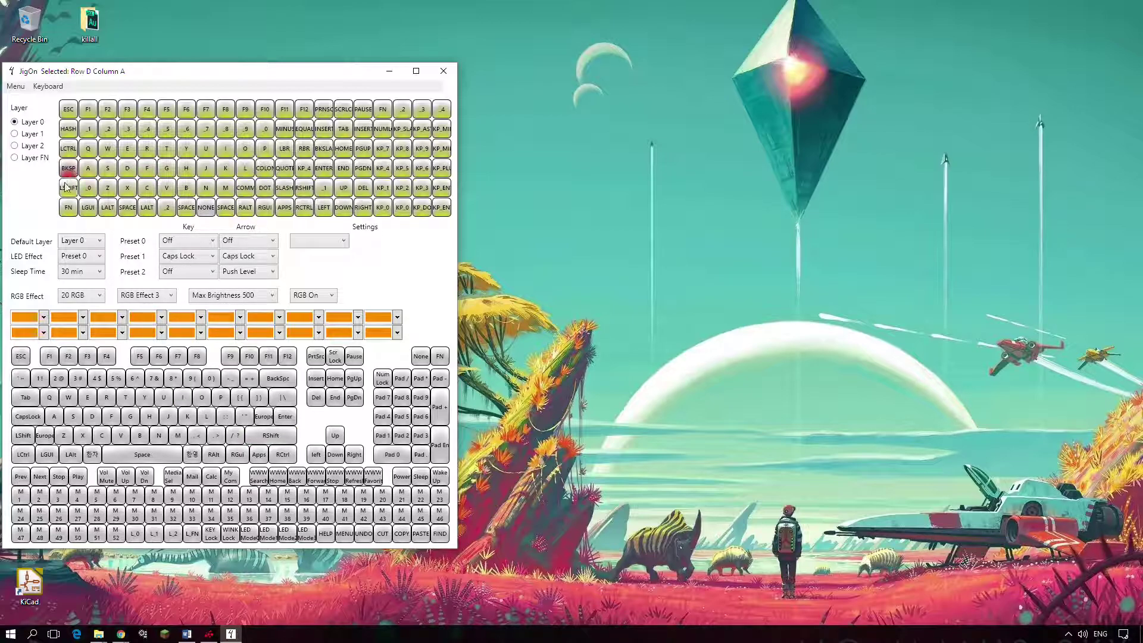
left_click(28, 417)
left_click(278, 379)
key("Down")
key("Down")
Switch to Layer 1 and review the Preset 0 key and arrow LED options and the sleep time choices.
left_click(14, 134)
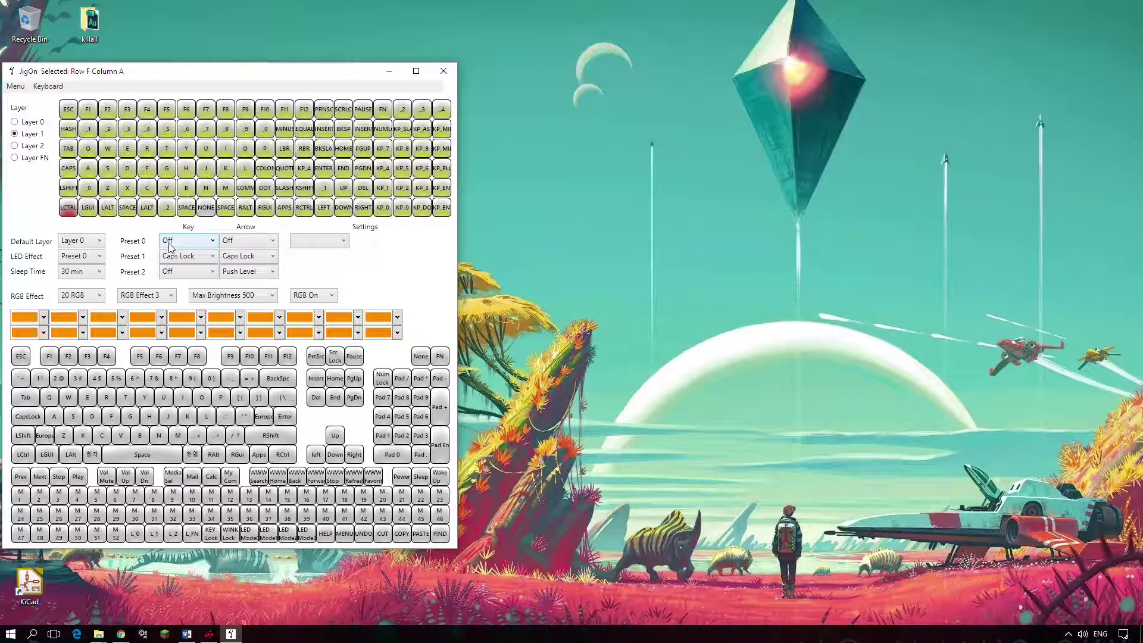
left_click(212, 242)
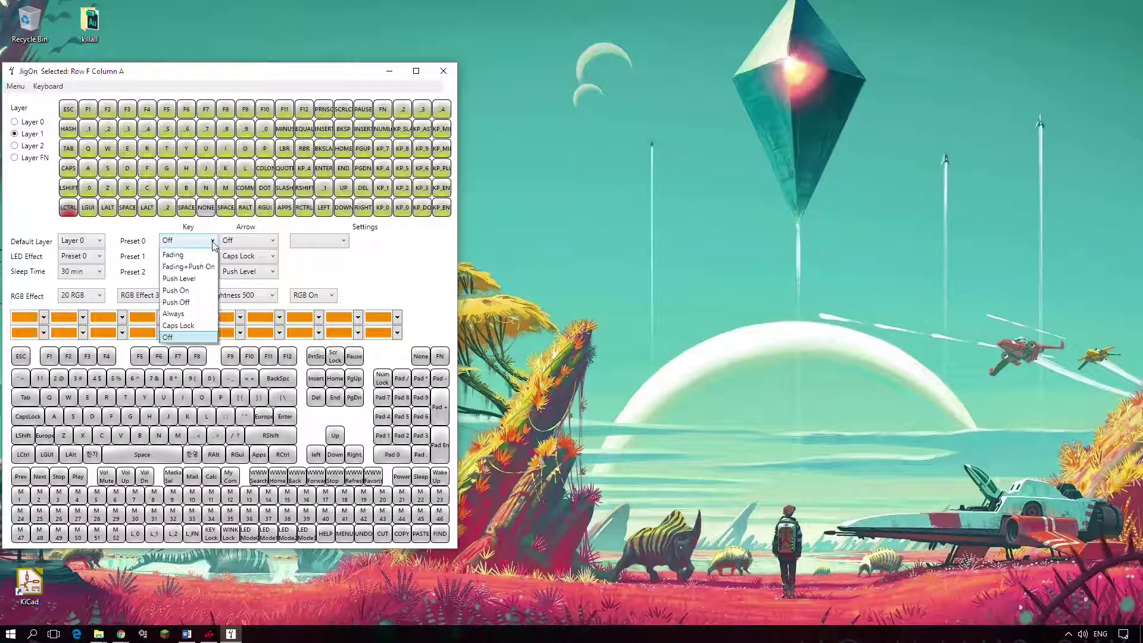
left_click(180, 243)
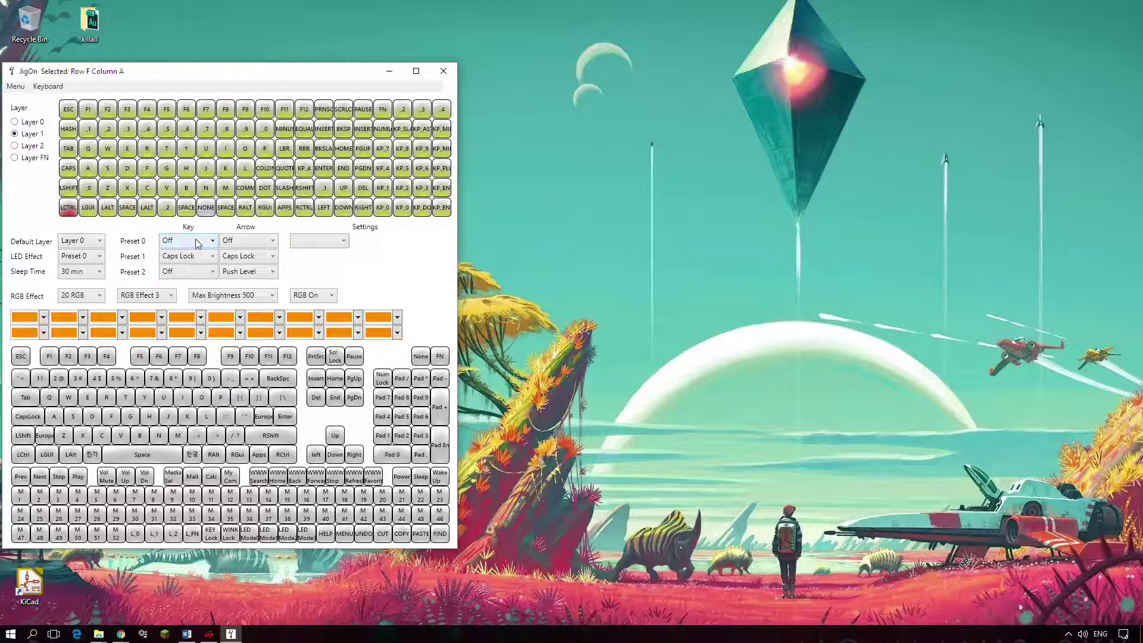
left_click(253, 243)
left_click(259, 240)
left_click(85, 274)
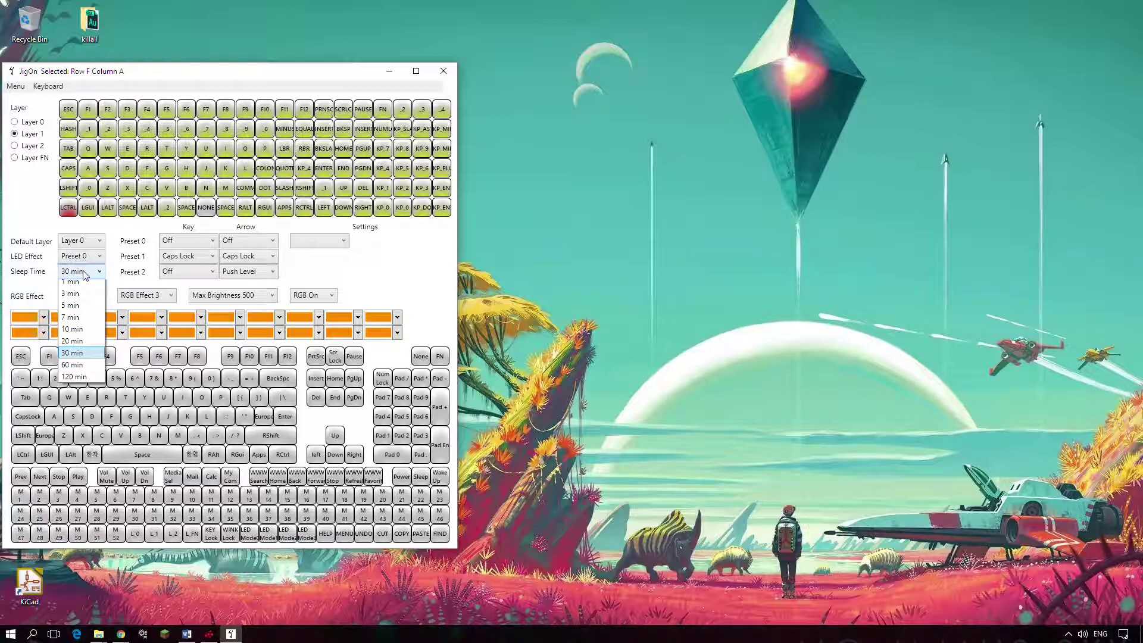
left_click(31, 275)
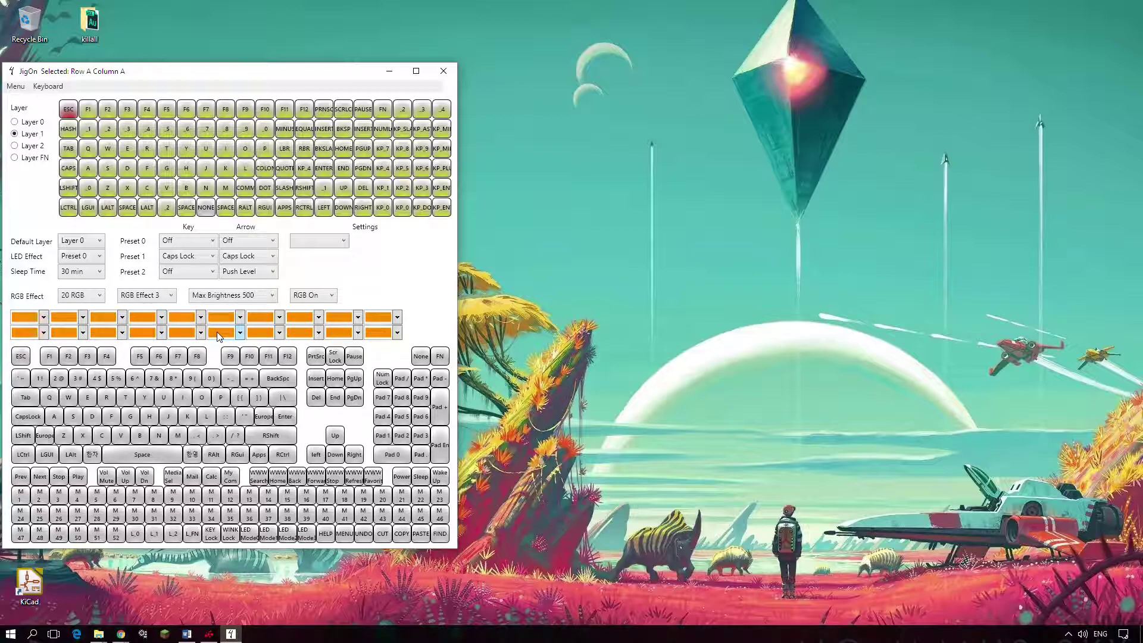
Examine the advanced and standard colour choices for the first RGB LED without changing its colour.
left_click(43, 317)
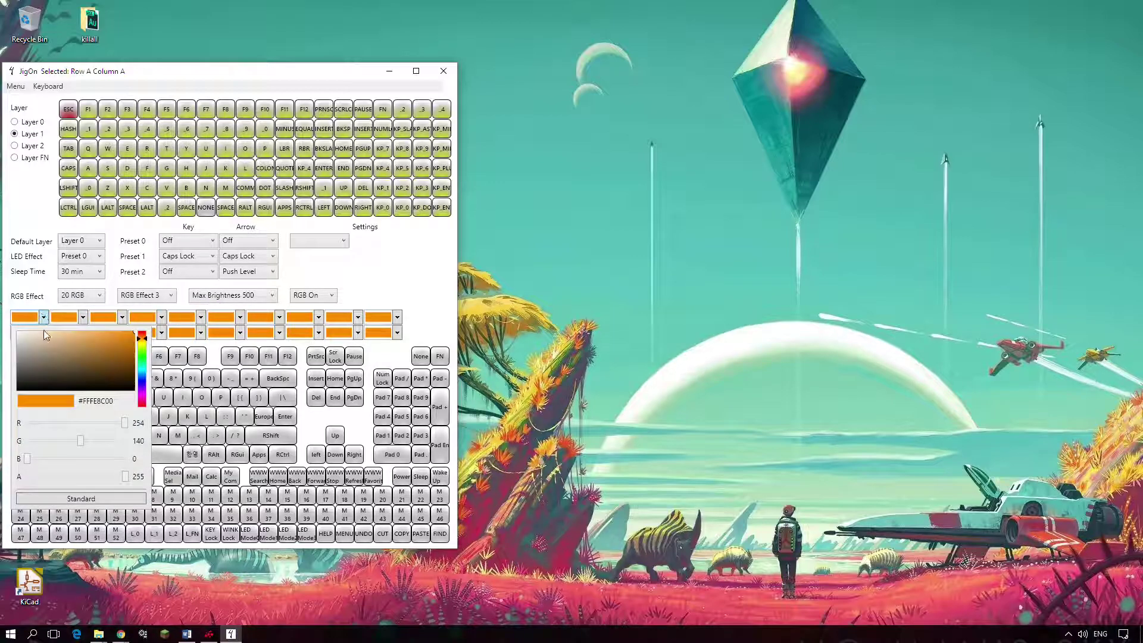
left_click(70, 500)
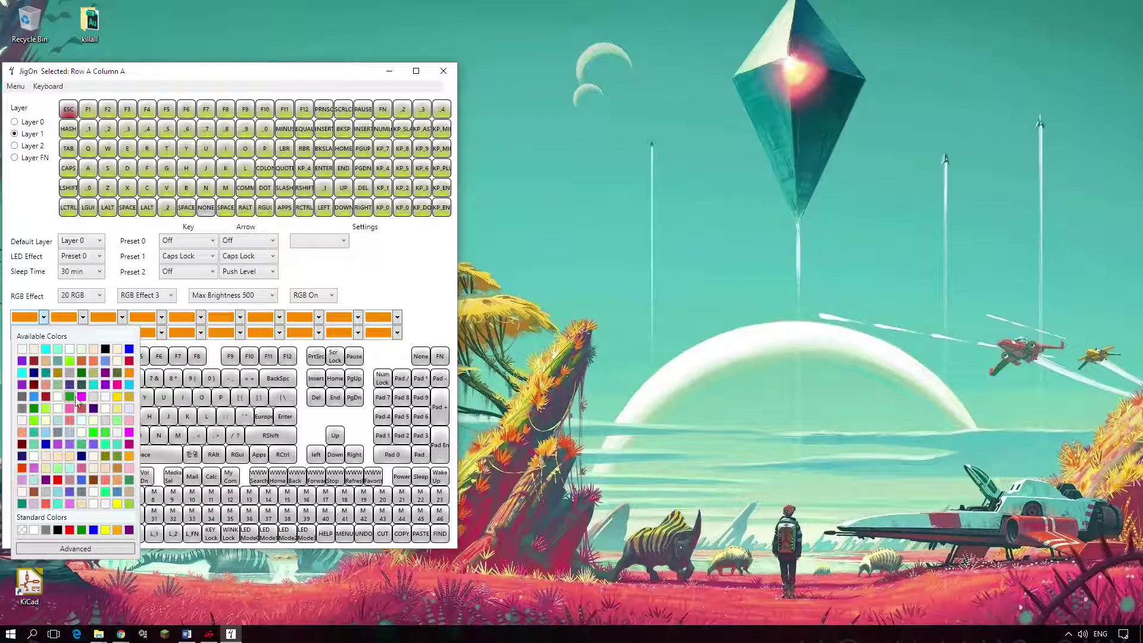
left_click(80, 551)
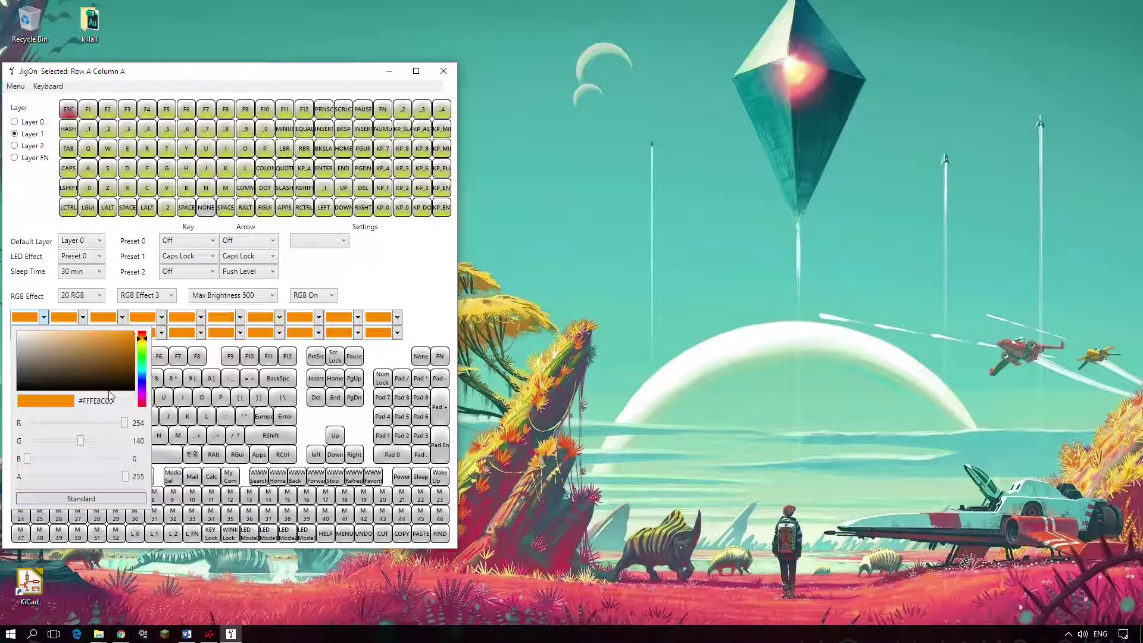
left_click(90, 499)
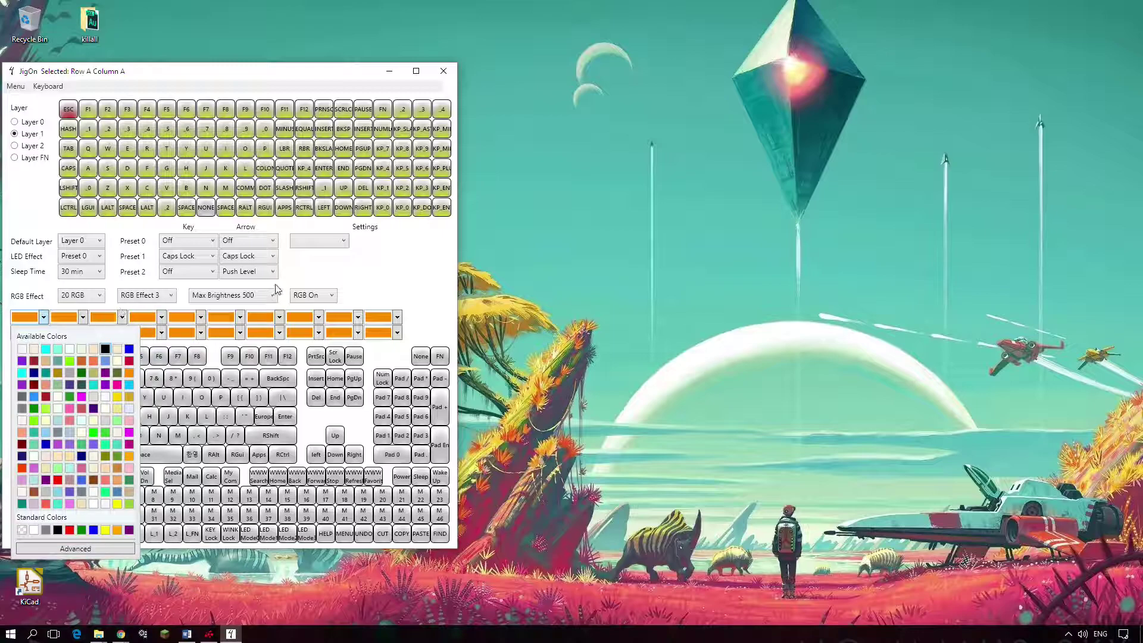
left_click(322, 286)
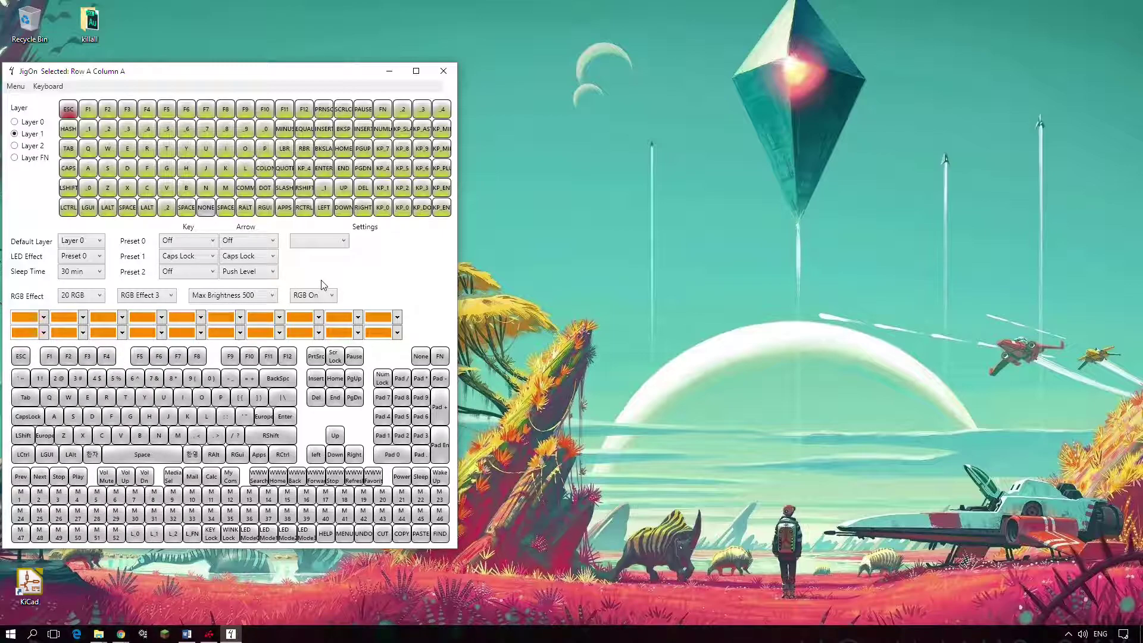
Set the RGB lighting to RGB Effect 4 and change it to RGB Effect 6.
left_click(156, 296)
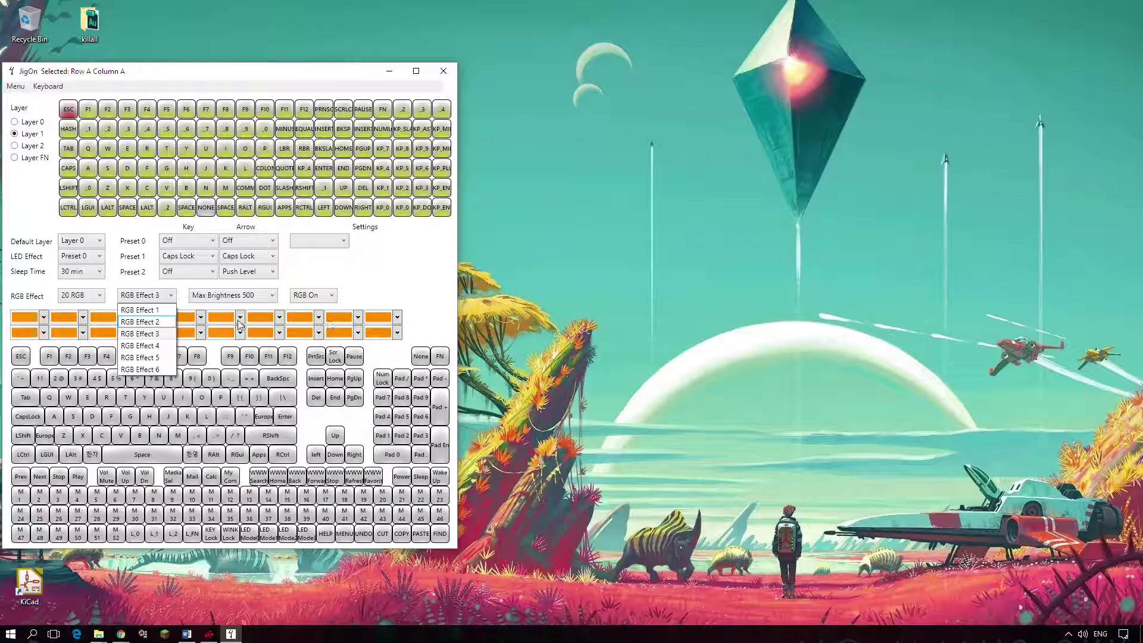
left_click(143, 346)
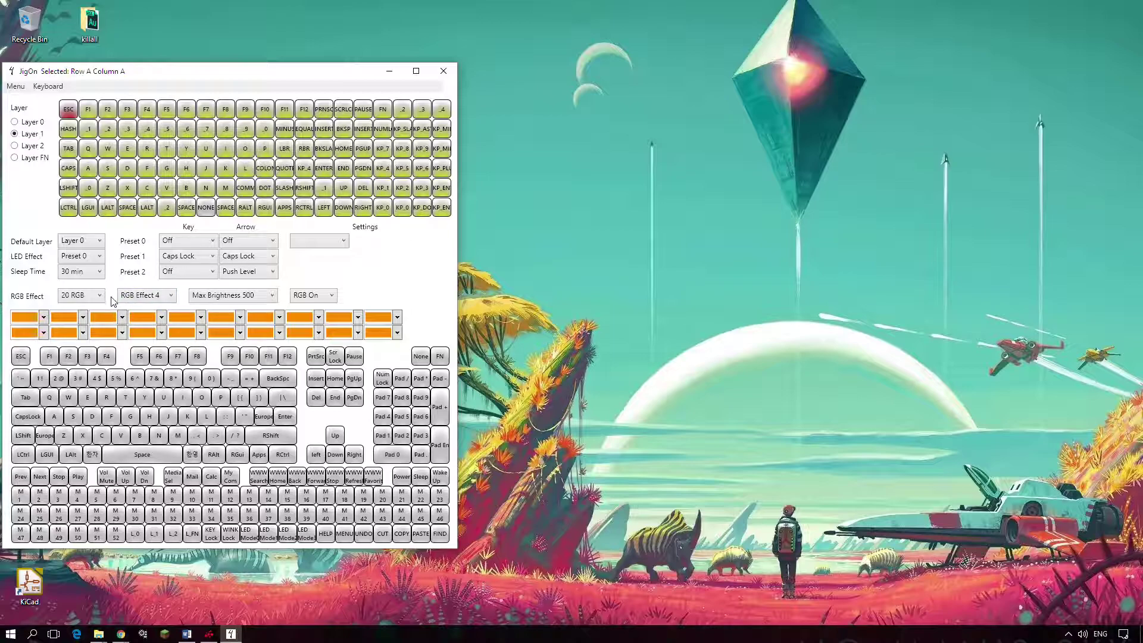
left_click(149, 296)
left_click(158, 372)
Review the maximum brightness levels and the RGB on/off options without changing them.
left_click(246, 296)
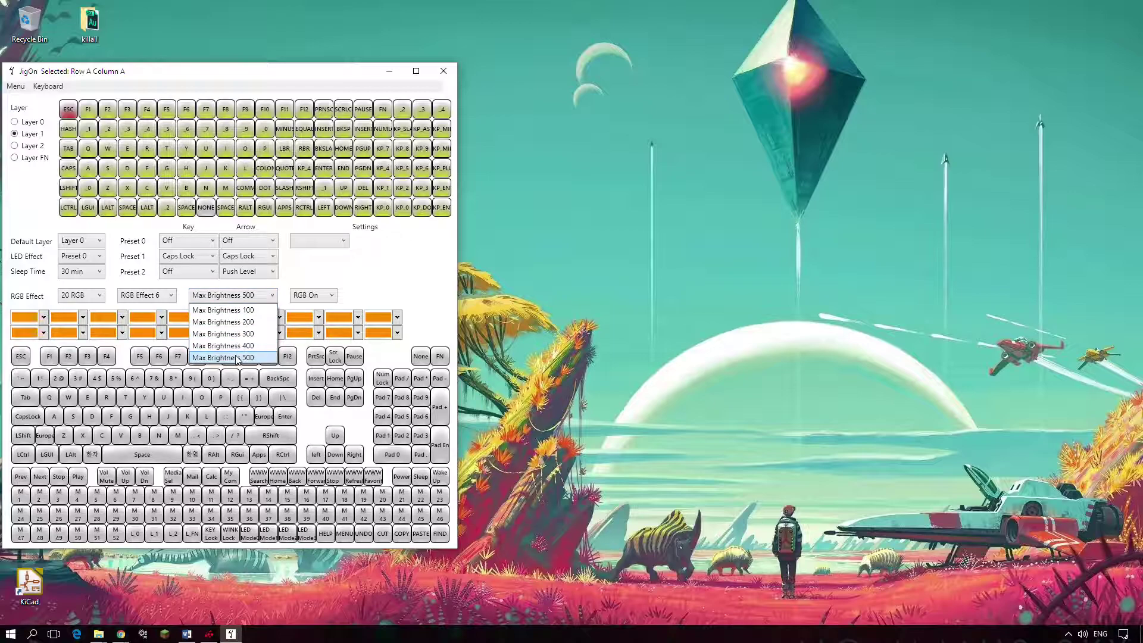
left_click(326, 273)
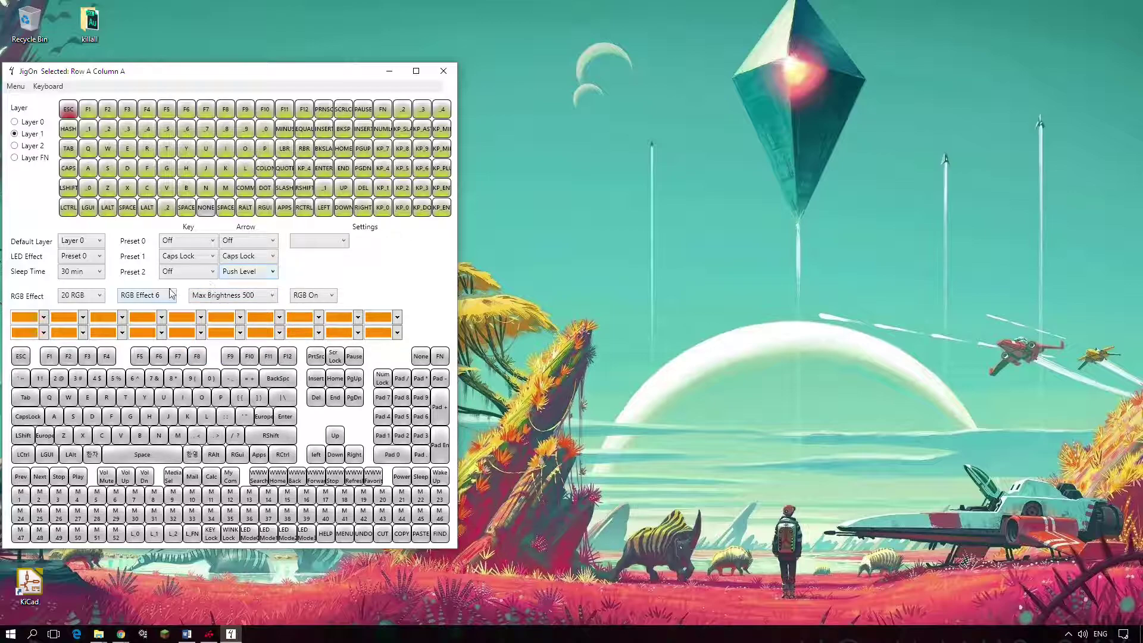
left_click(314, 297)
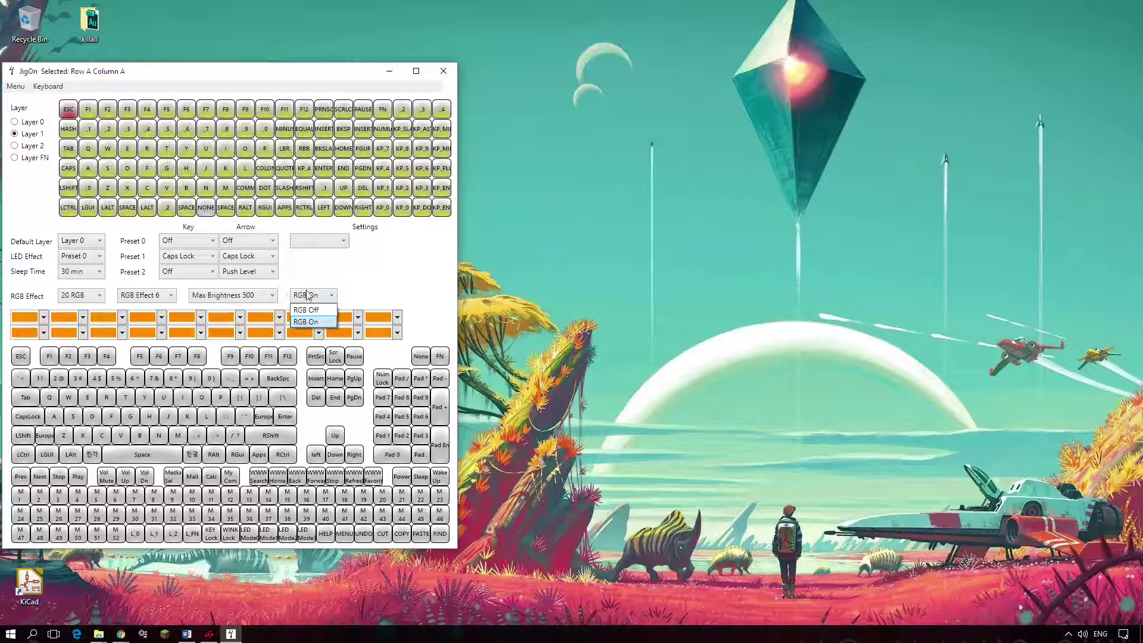
left_click(363, 280)
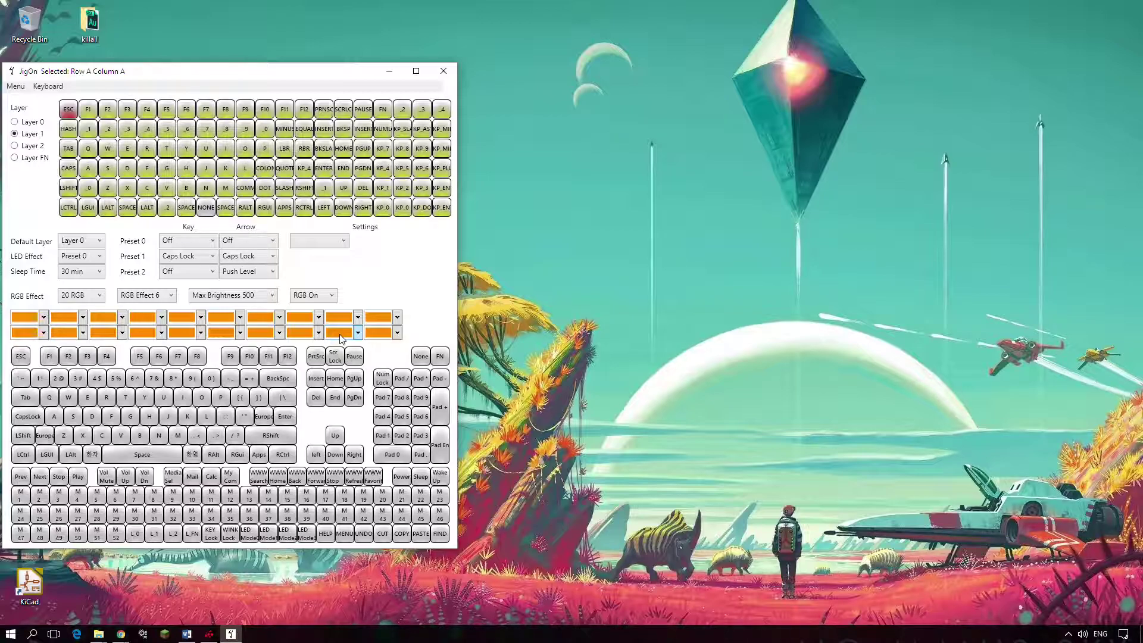
Update the connected keyboard with all settings, covering both key map and key configuration.
left_click(48, 87)
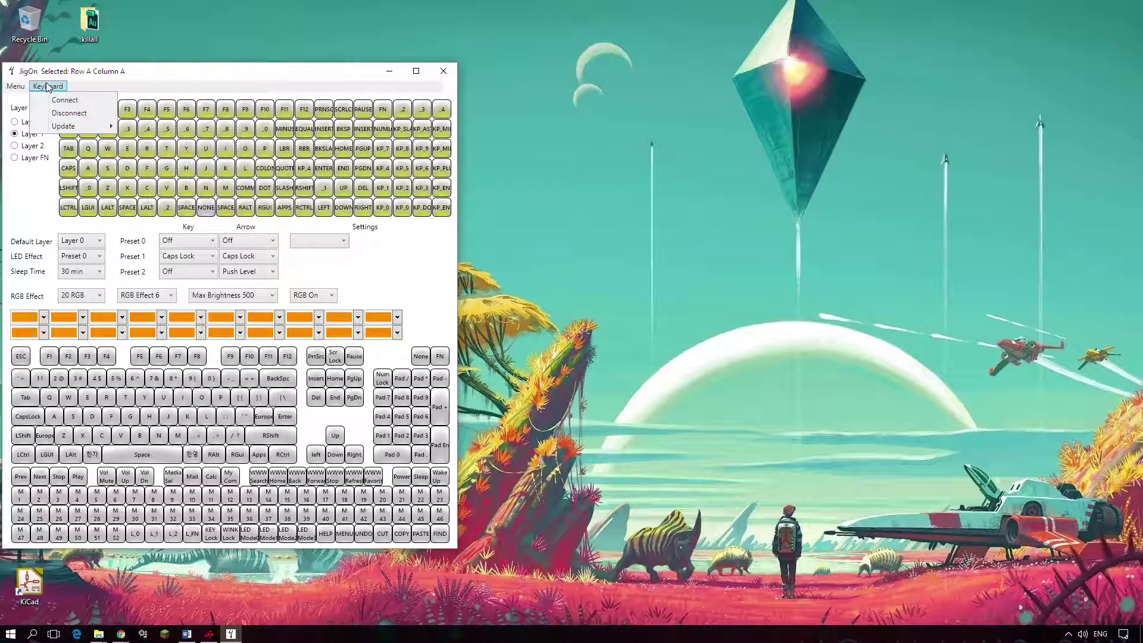
mouse_move(70, 130)
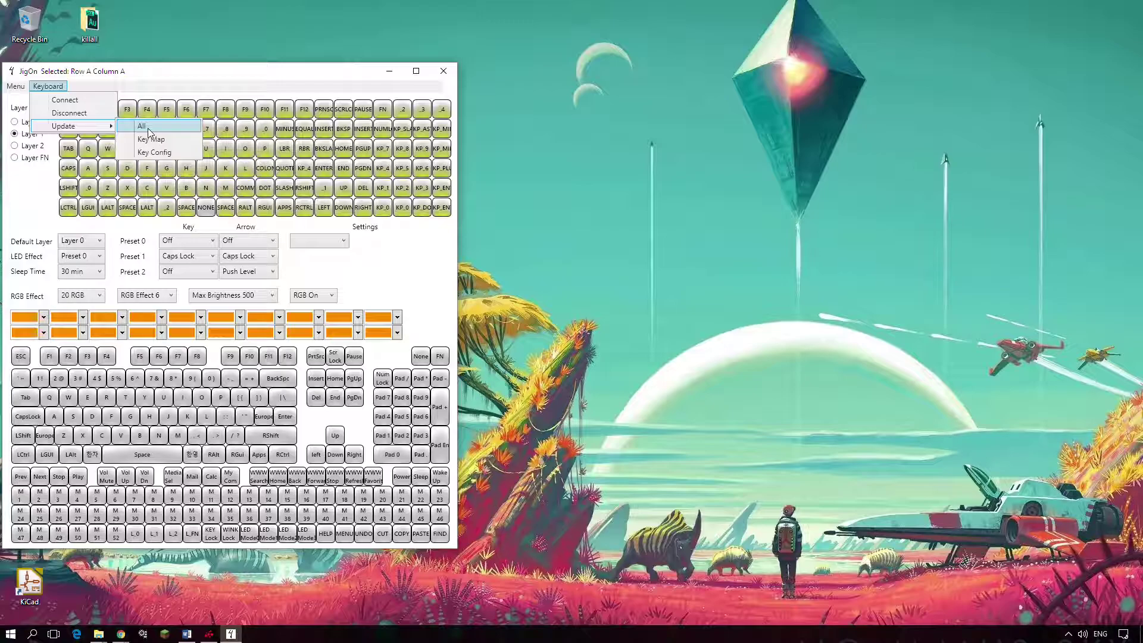
left_click(148, 131)
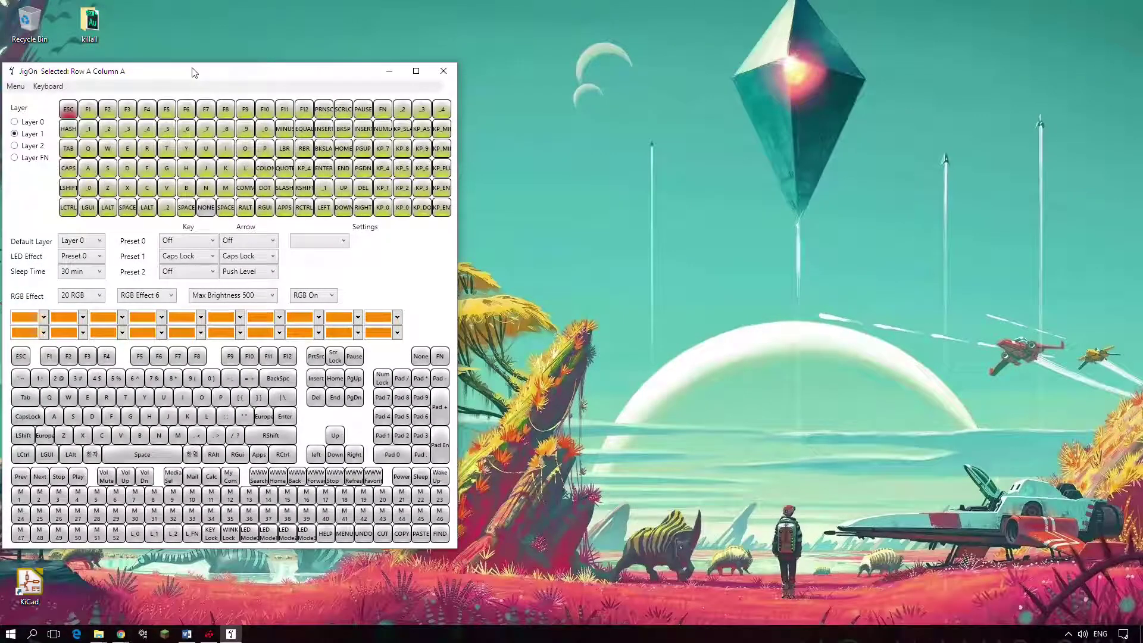